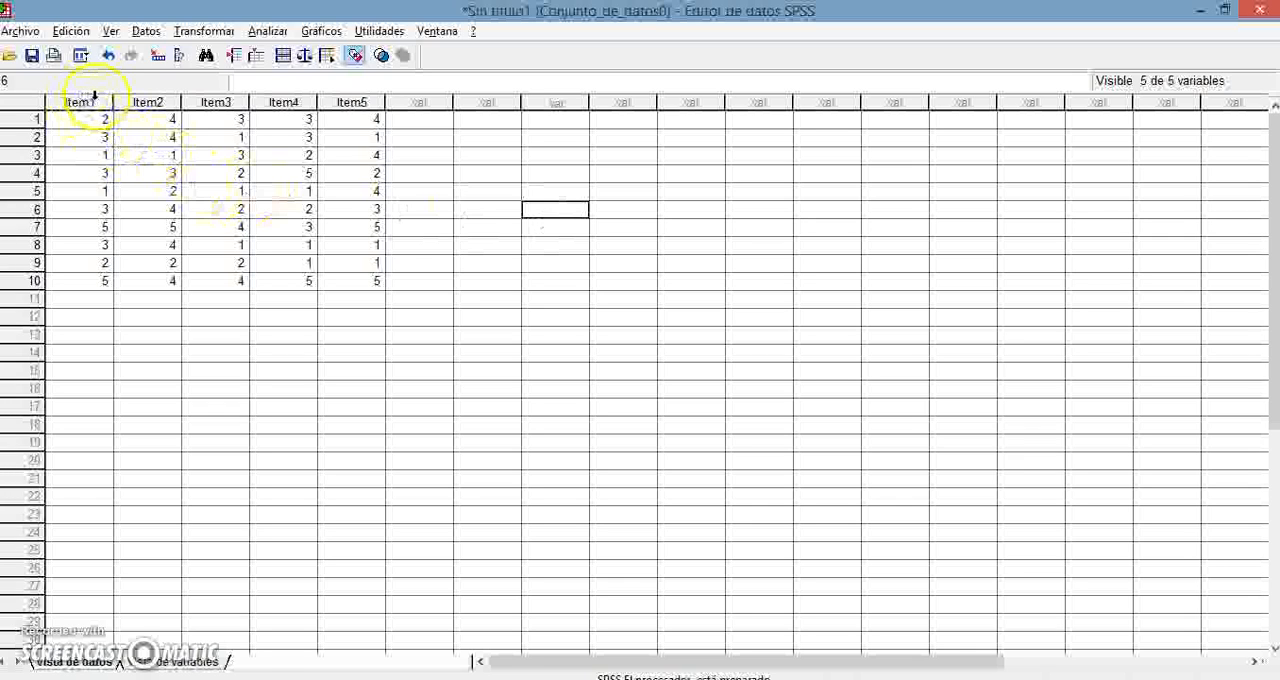
# - Check the variable type settings of Item1 in its variable definition and return to the data values
pyautogui.doubleClick(84, 102)
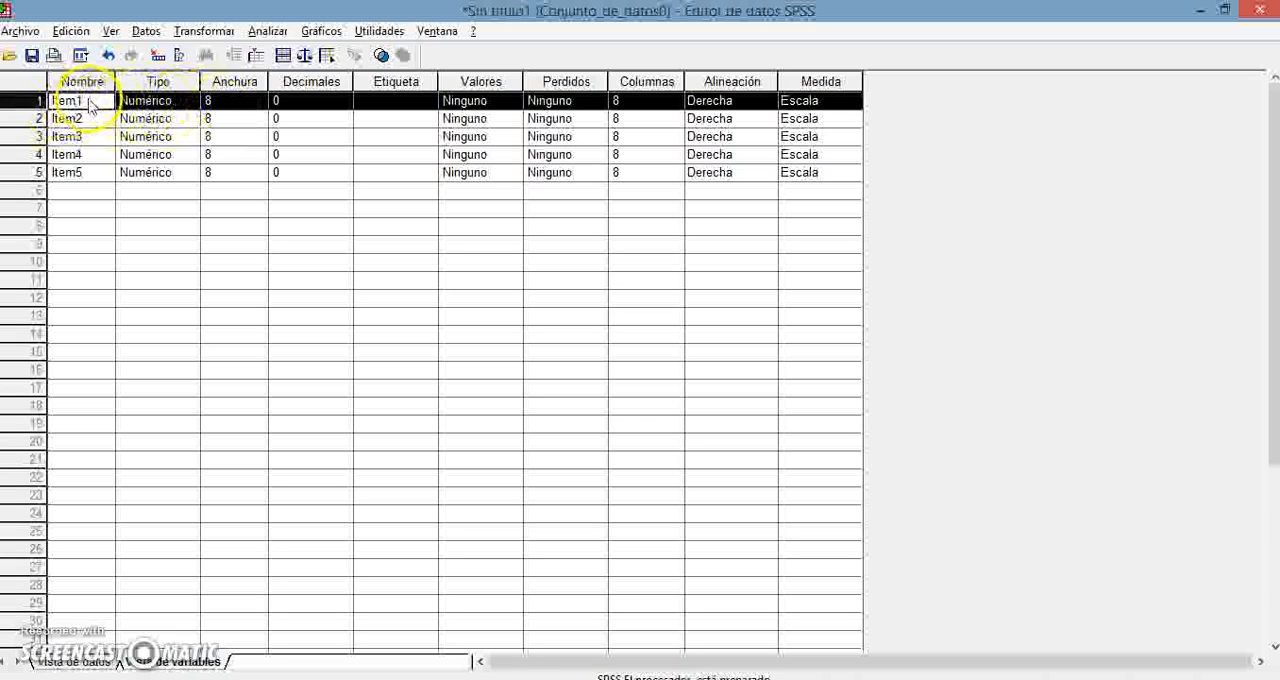
pyautogui.click(192, 102)
pyautogui.click(192, 102)
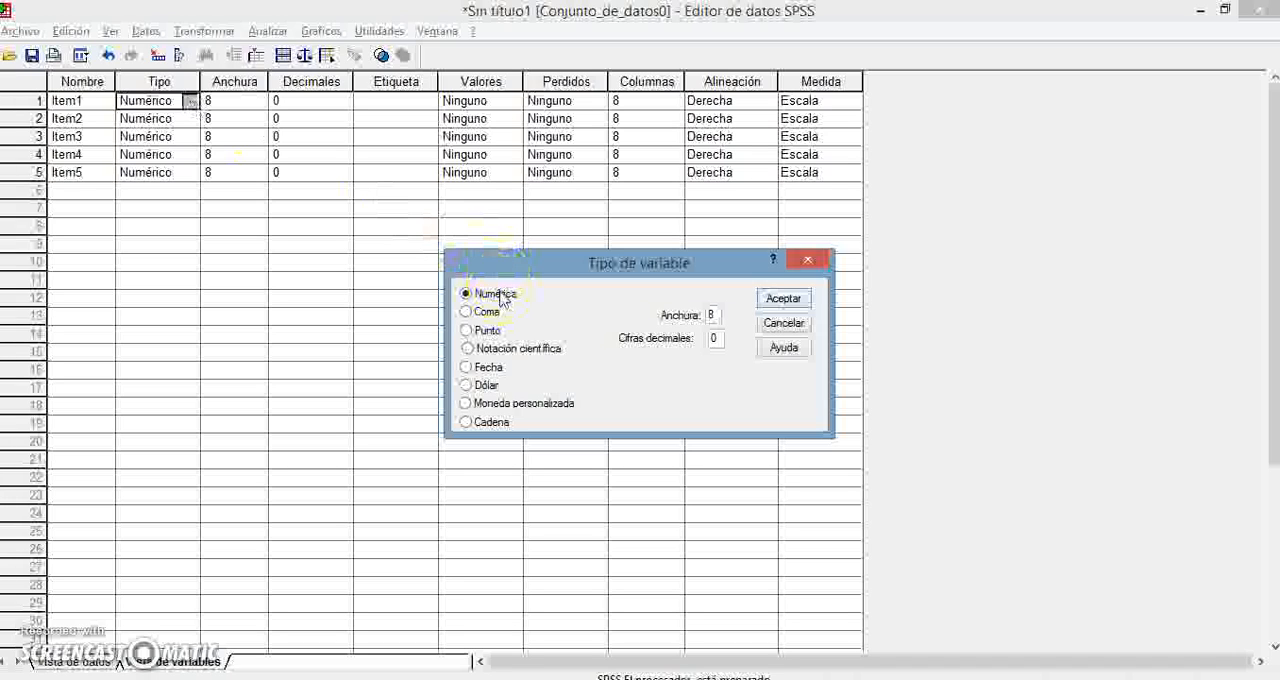
pyautogui.click(502, 298)
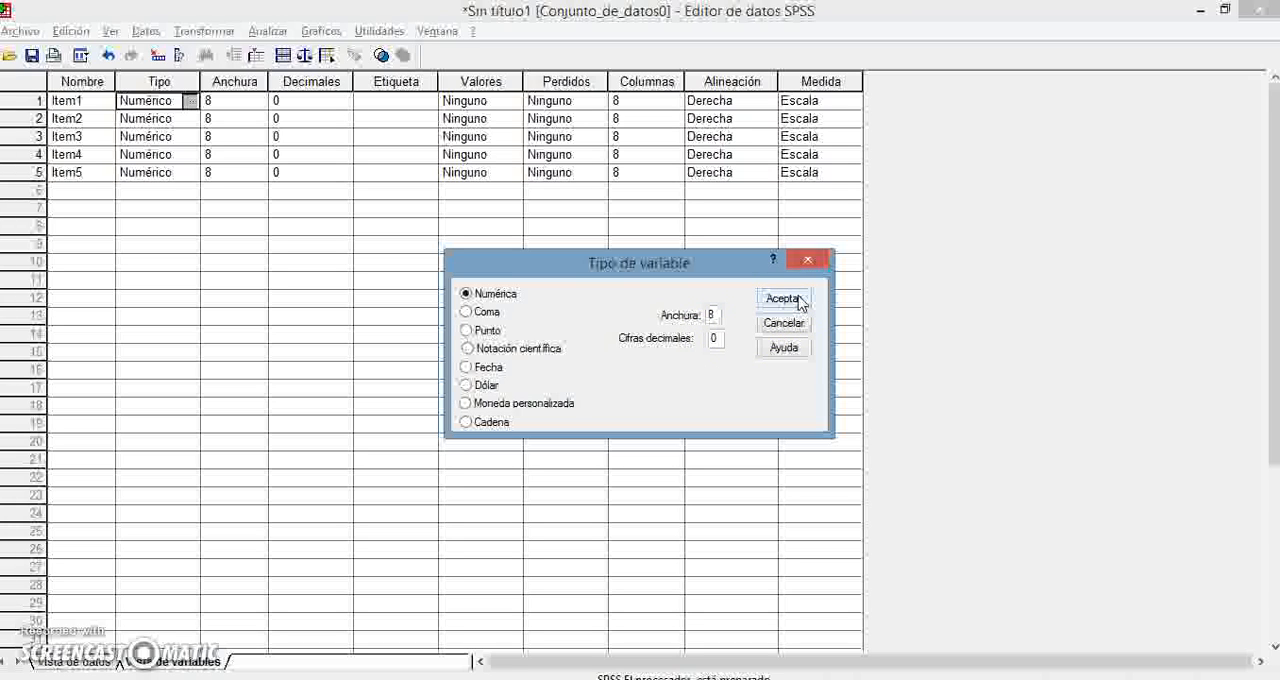
pyautogui.click(808, 260)
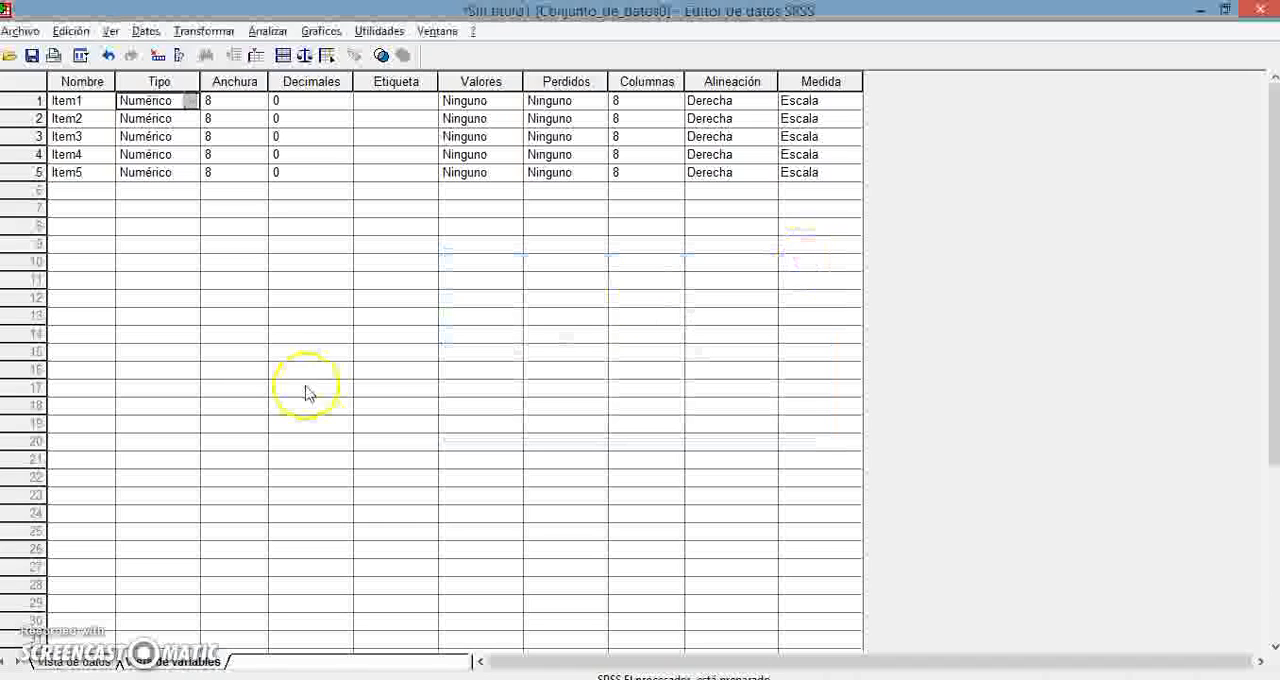
pyautogui.click(76, 662)
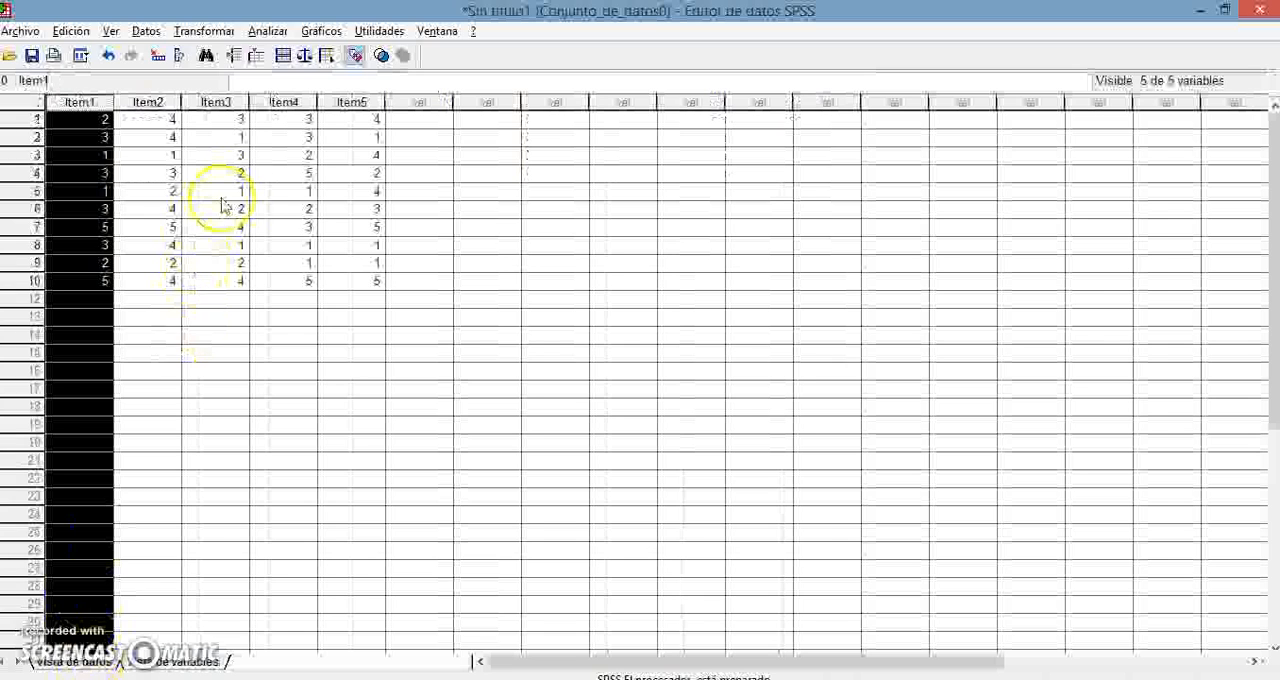
pyautogui.click(258, 195)
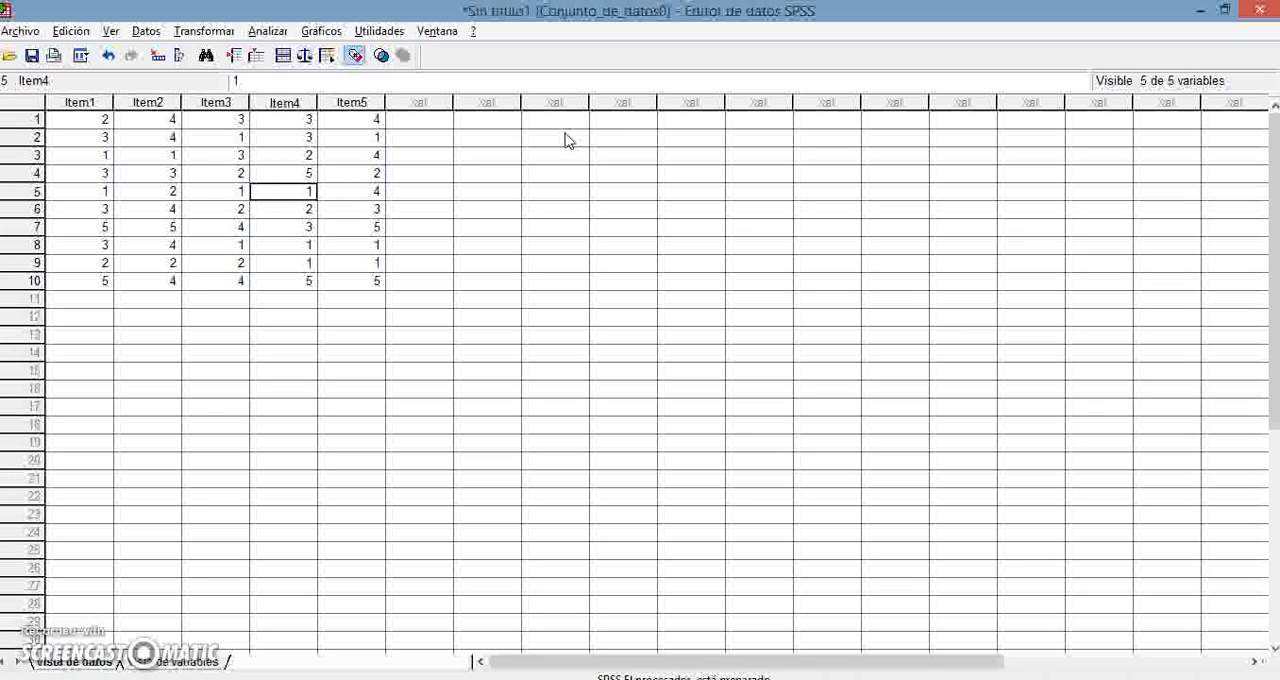
# - Open the scale reliability analysis (Análisis de fiabilidad) and remove all items already in its list of elements
pyautogui.click(268, 31)
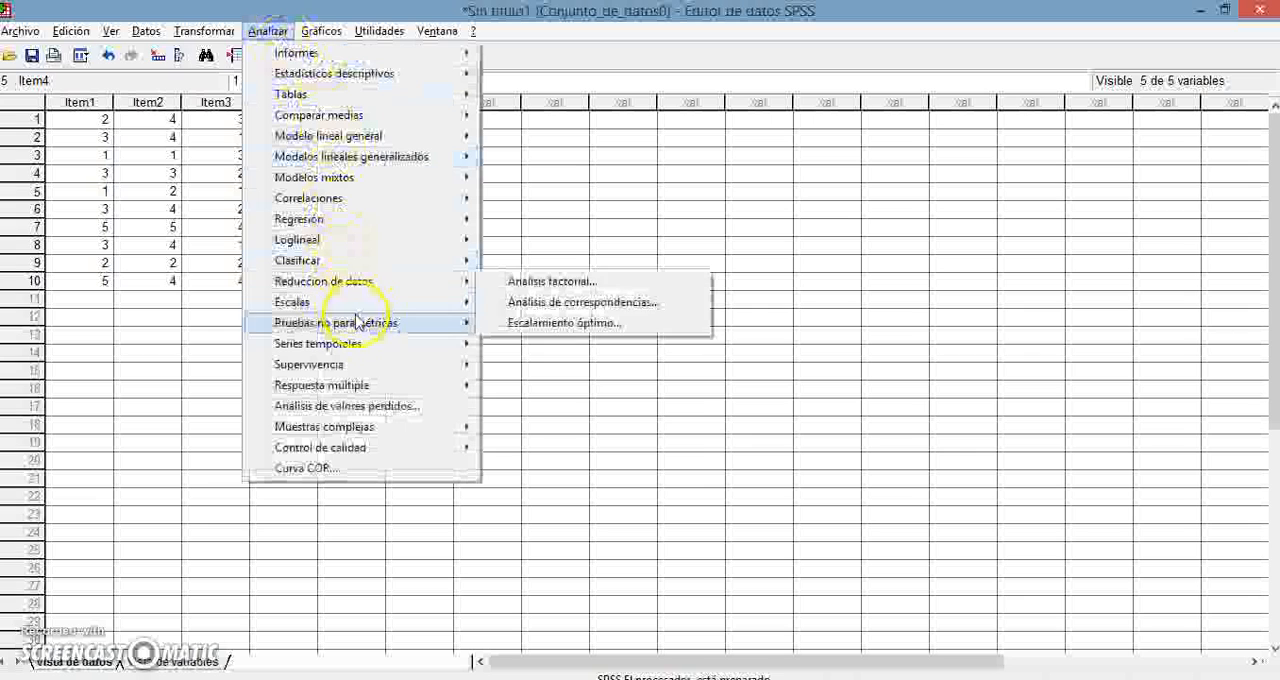
pyautogui.moveTo(419, 307)
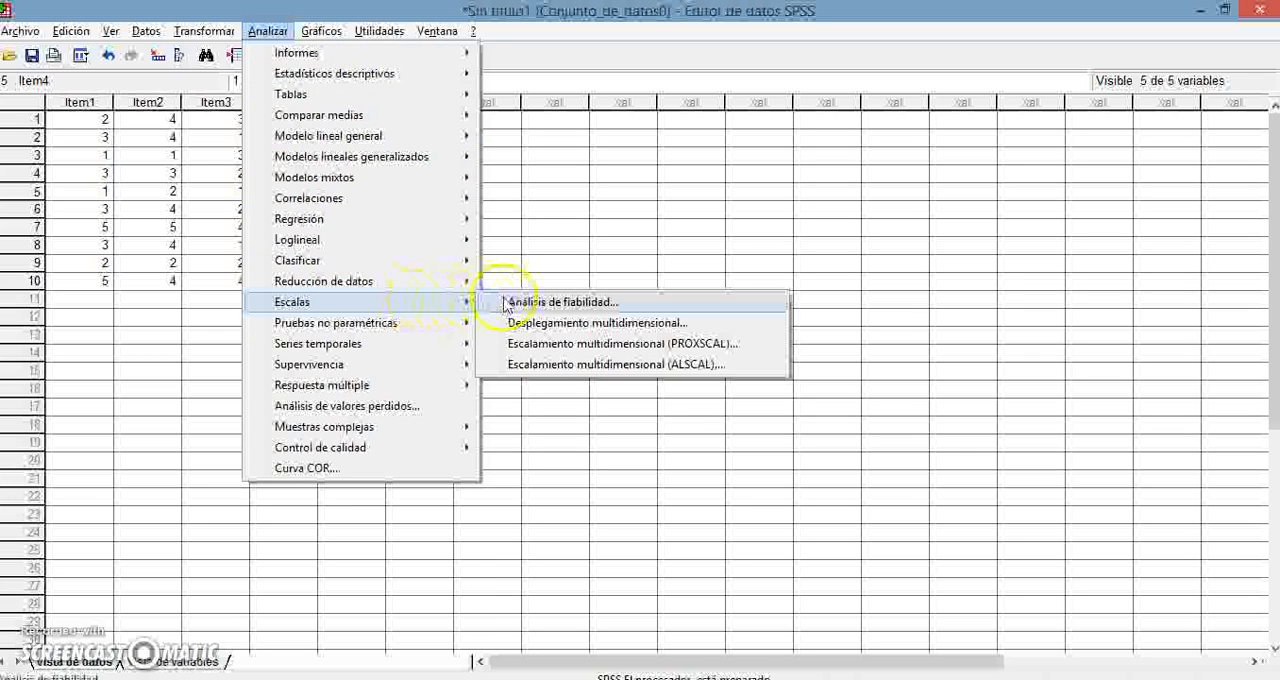
pyautogui.click(538, 303)
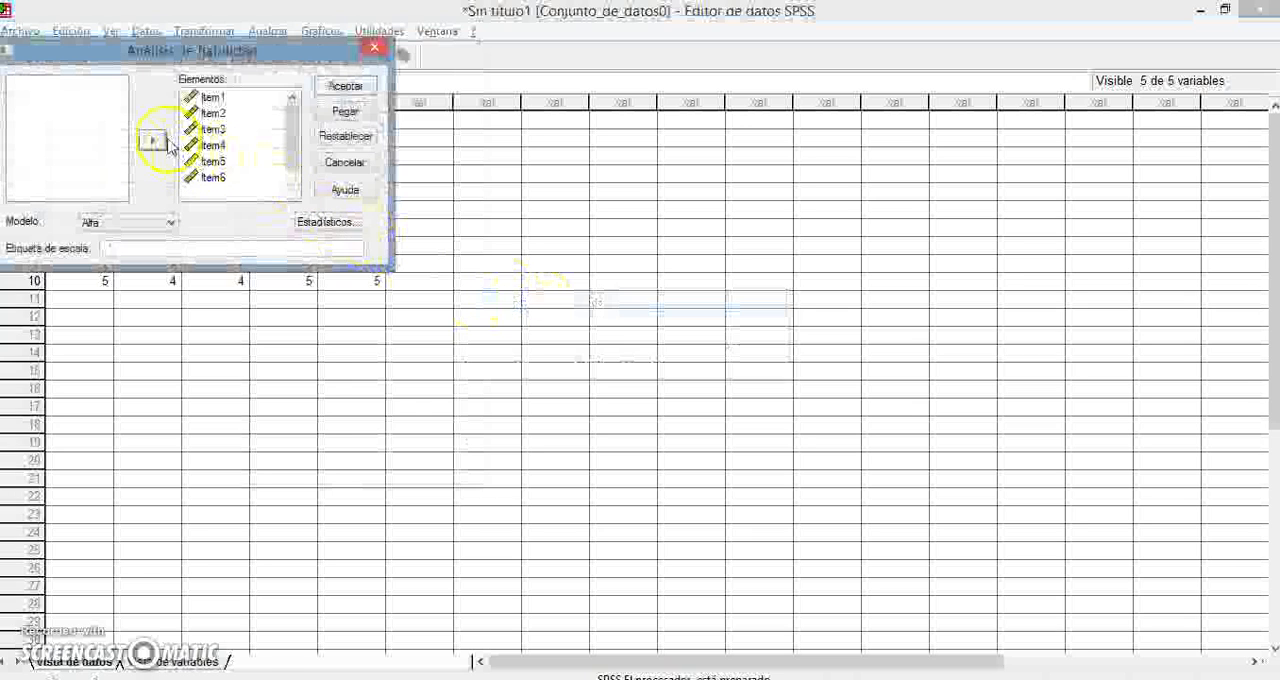
pyautogui.click(221, 100)
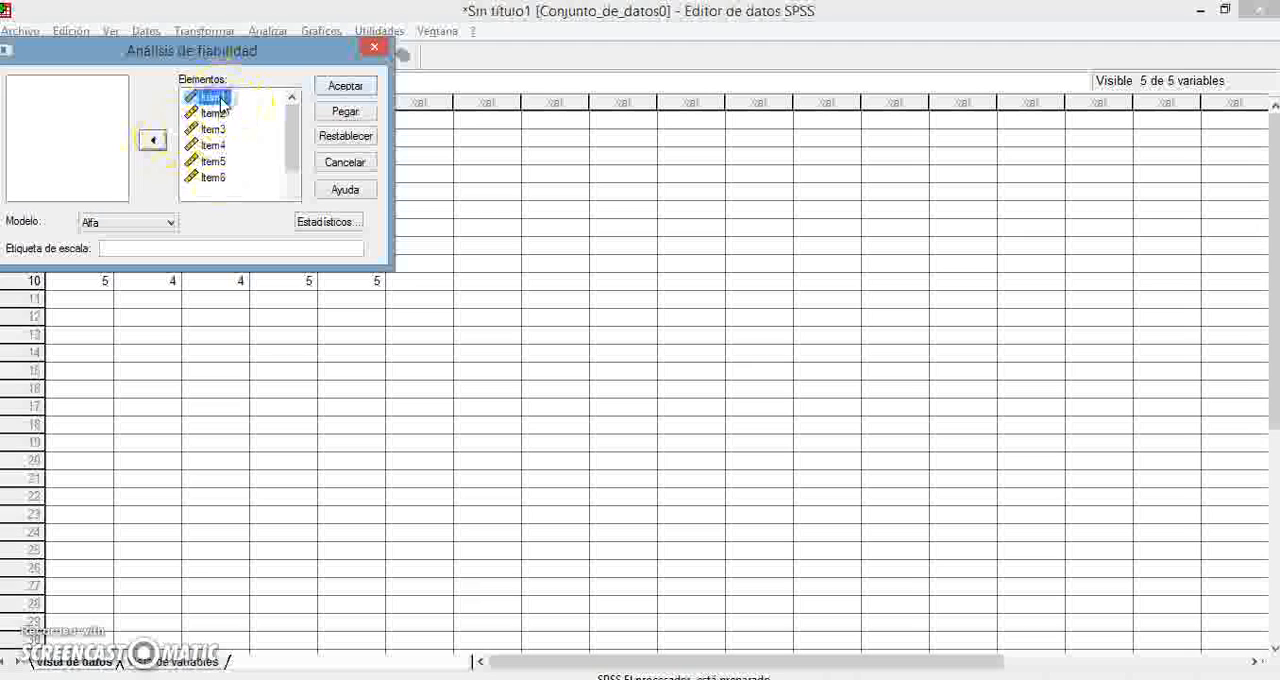
pyautogui.hotkey('shift', 'Down')
pyautogui.hotkey('shift', 'Down')
pyautogui.hotkey('shift', 'Down')
pyautogui.hotkey('shift', 'Down')
pyautogui.hotkey('shift', 'Down')
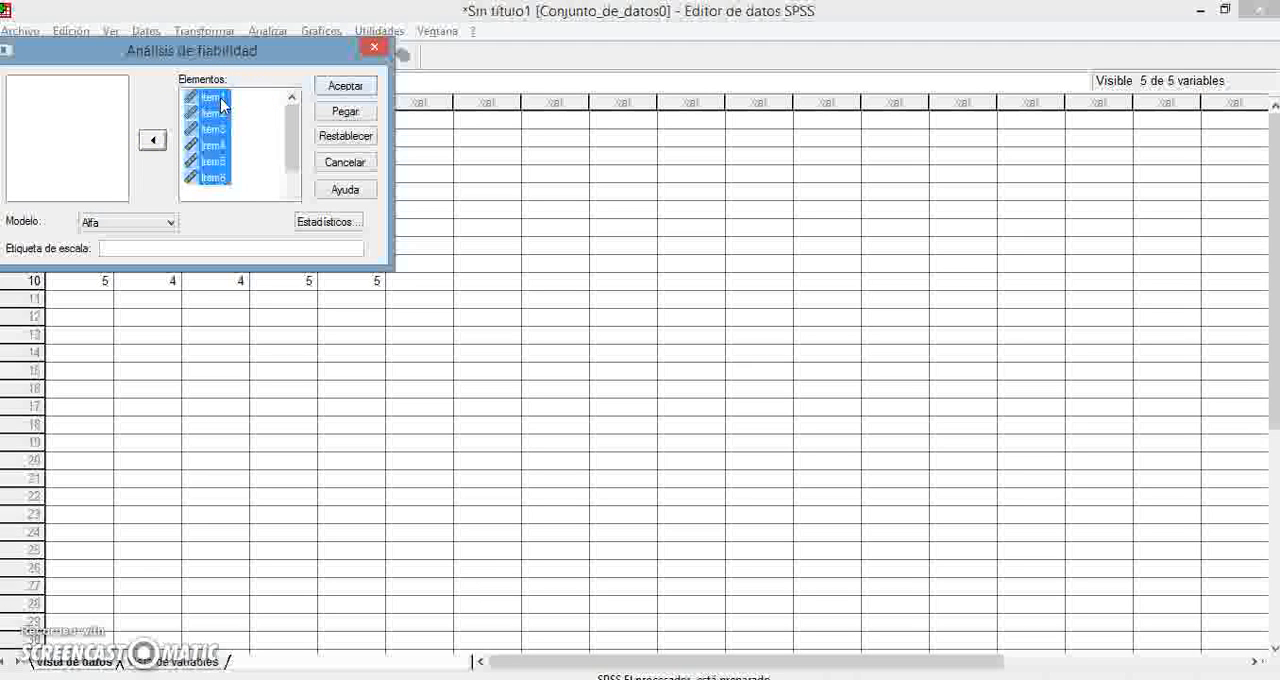
pyautogui.click(152, 140)
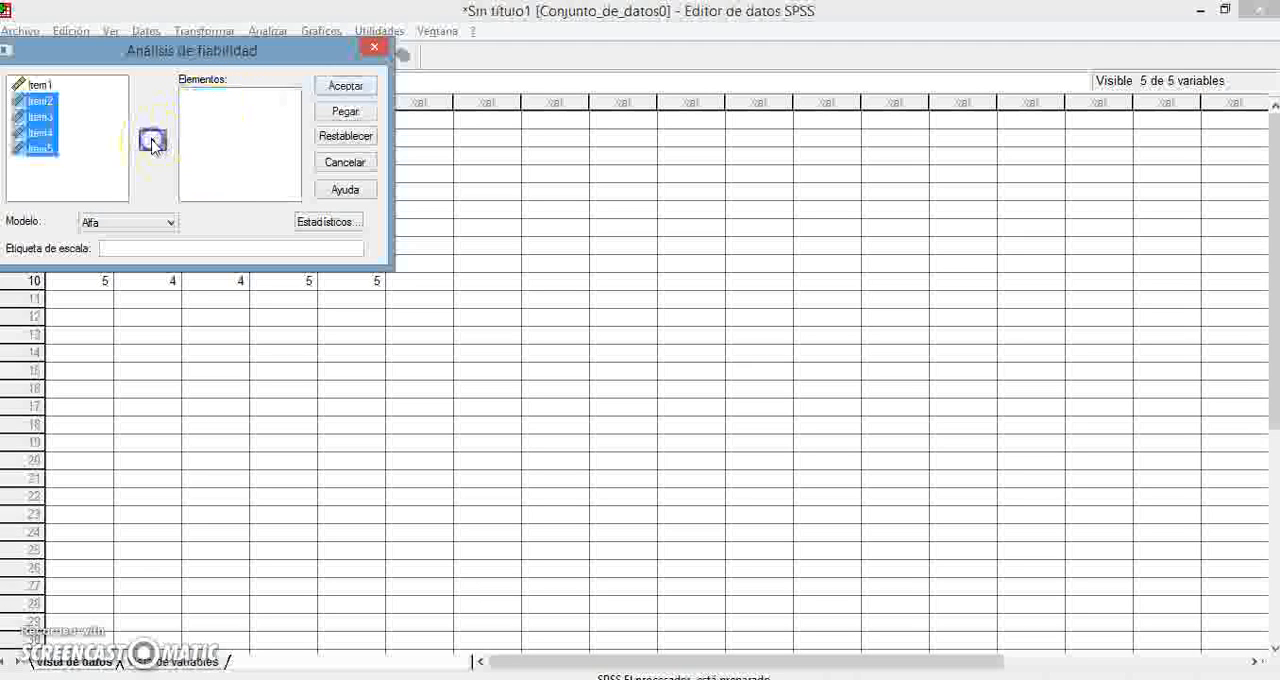
pyautogui.click(40, 185)
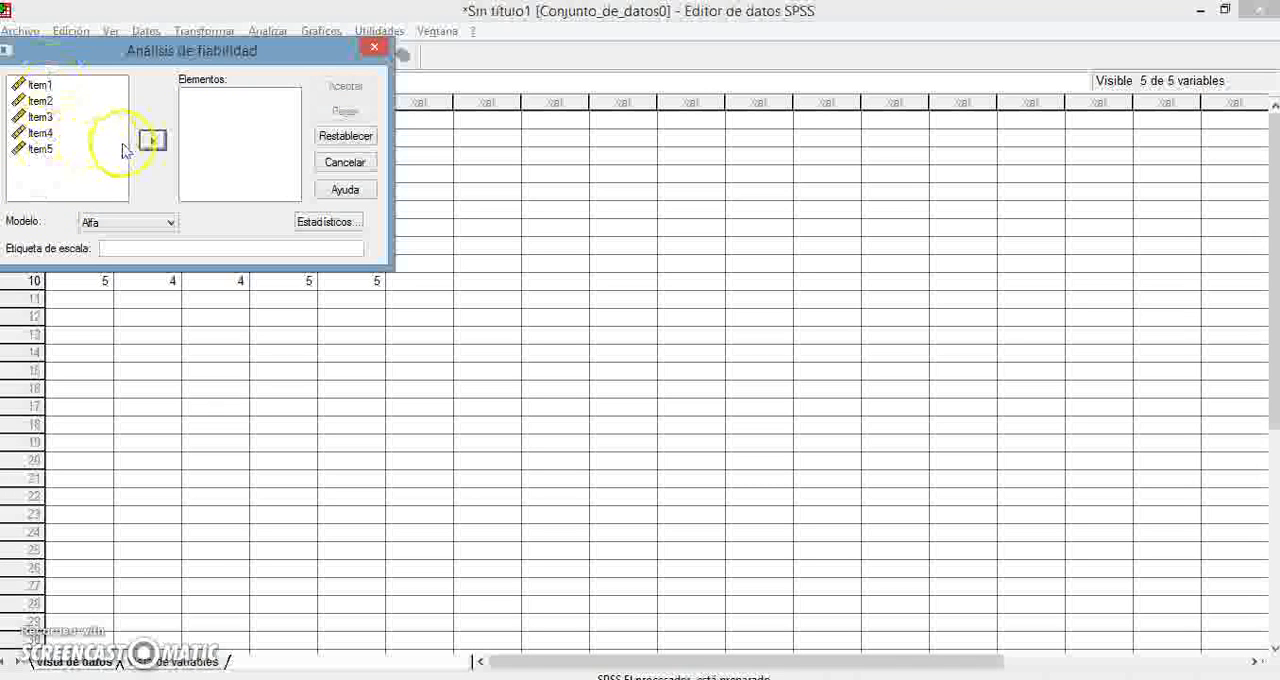
# - Add the variables Item1 through Item5 as the elements of the reliability analysis
pyautogui.click(45, 86)
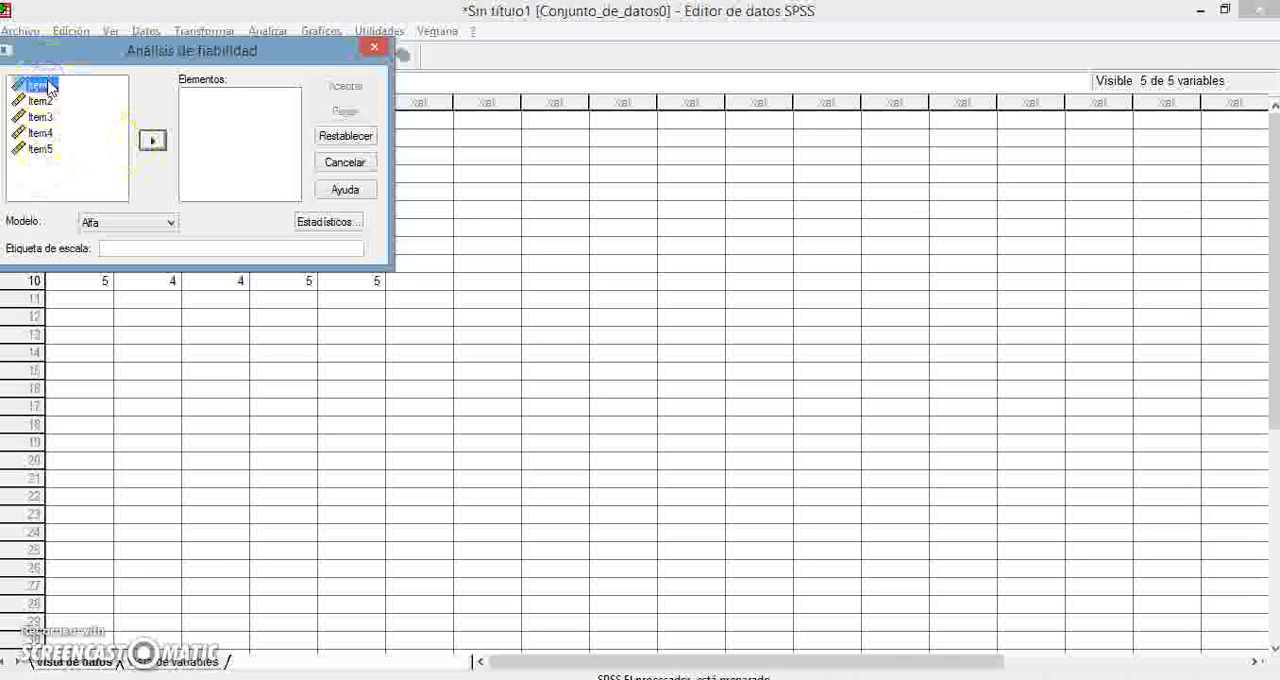
pyautogui.hotkey('shift', 'Down')
pyautogui.hotkey('shift', 'Down')
pyautogui.hotkey('shift', 'Down')
pyautogui.hotkey('shift', 'Down')
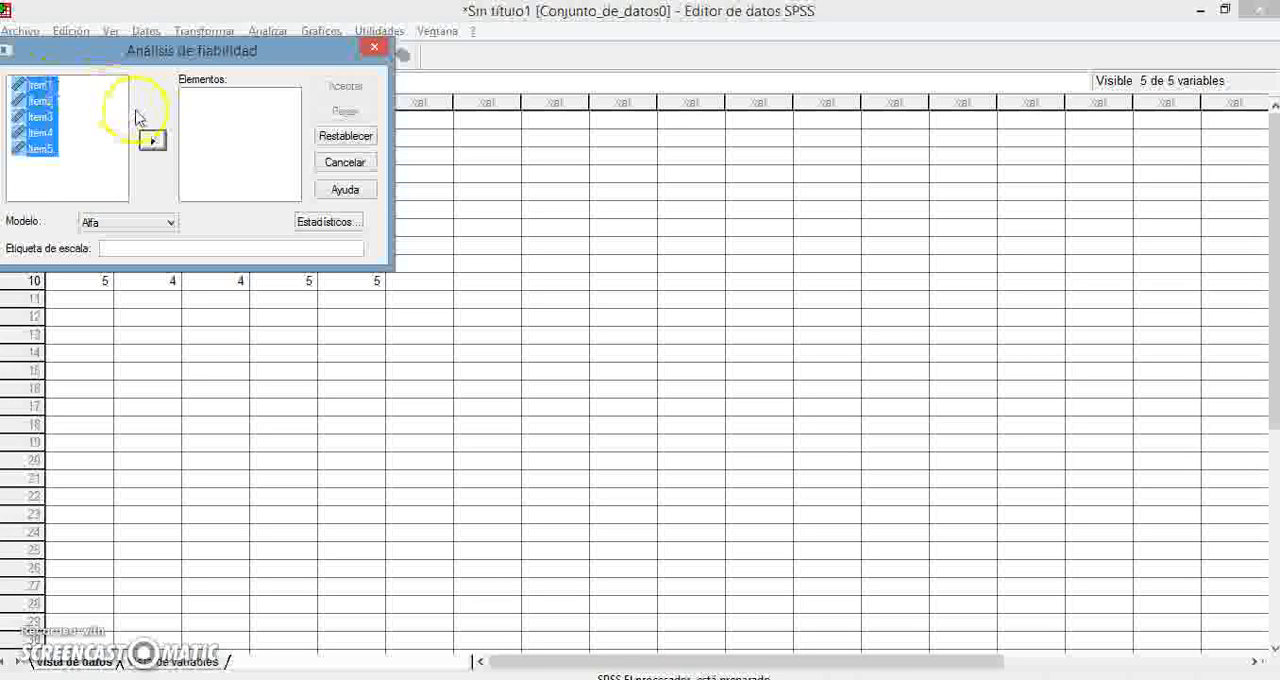
pyautogui.click(152, 140)
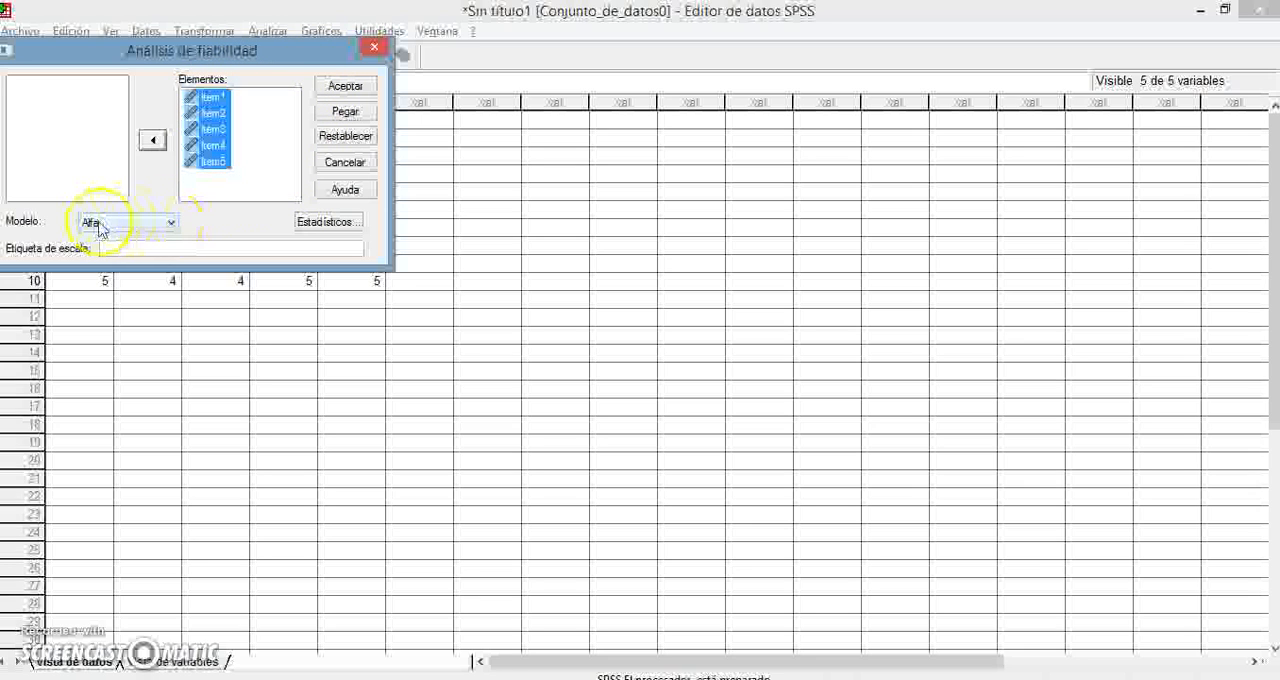
# - Choose the Alfa model for the reliability analysis and run it
pyautogui.click(172, 224)
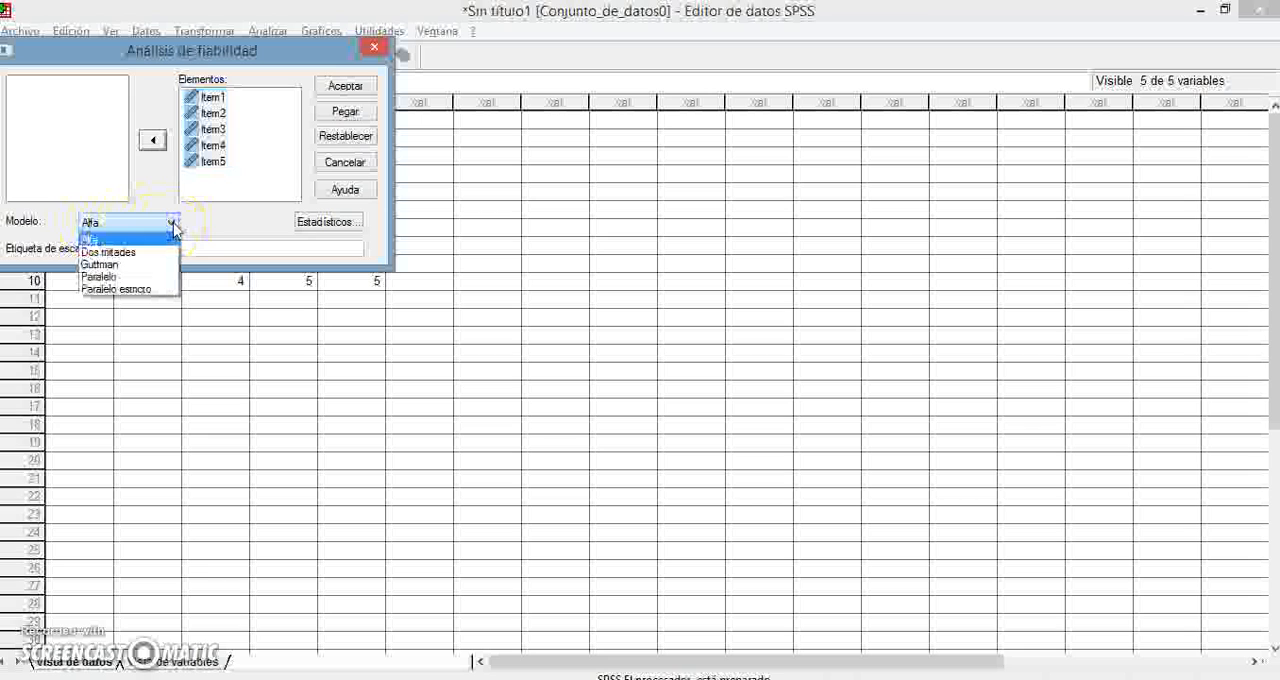
pyautogui.click(106, 241)
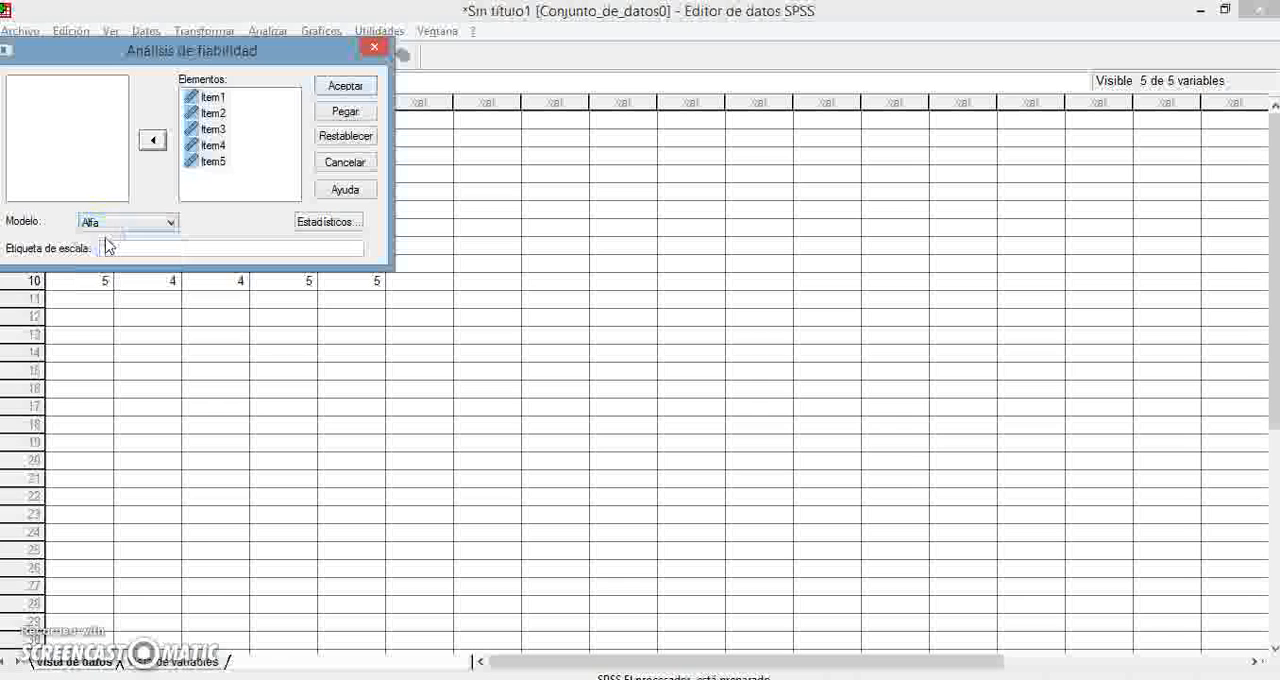
pyautogui.click(354, 88)
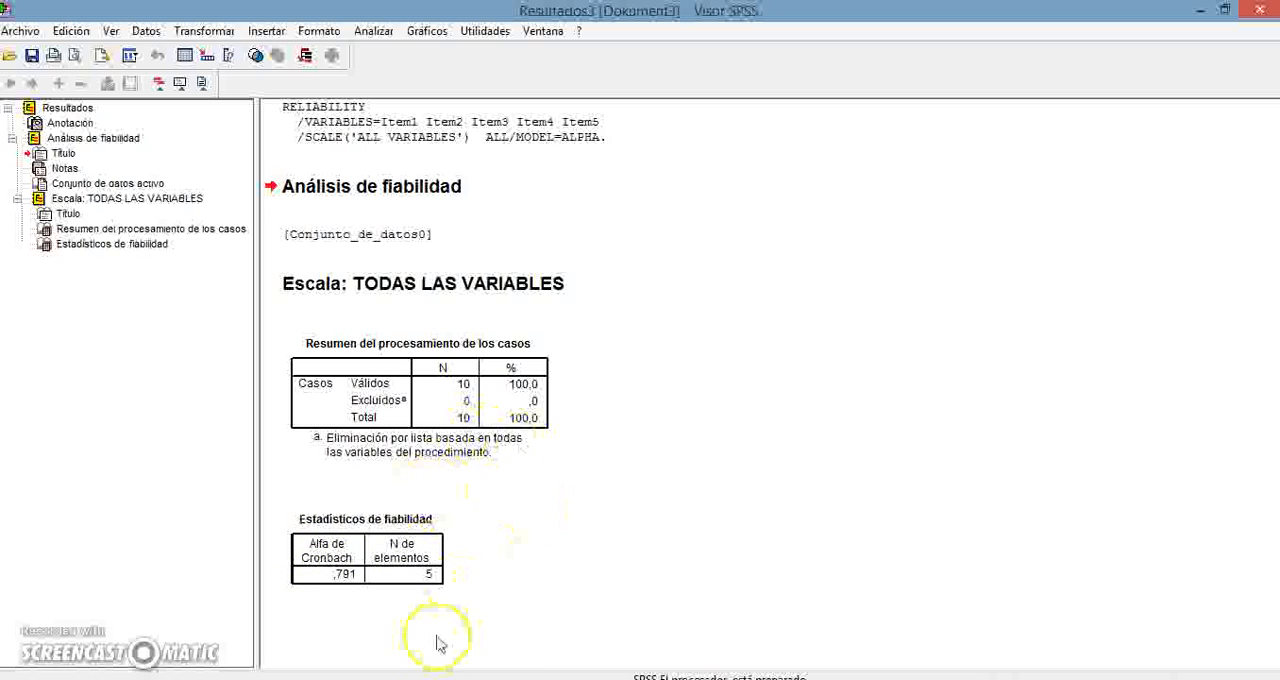
# - Return to the dataset and run the reliability analysis again on the same items with the Dos mitades model
pyautogui.click(474, 679)
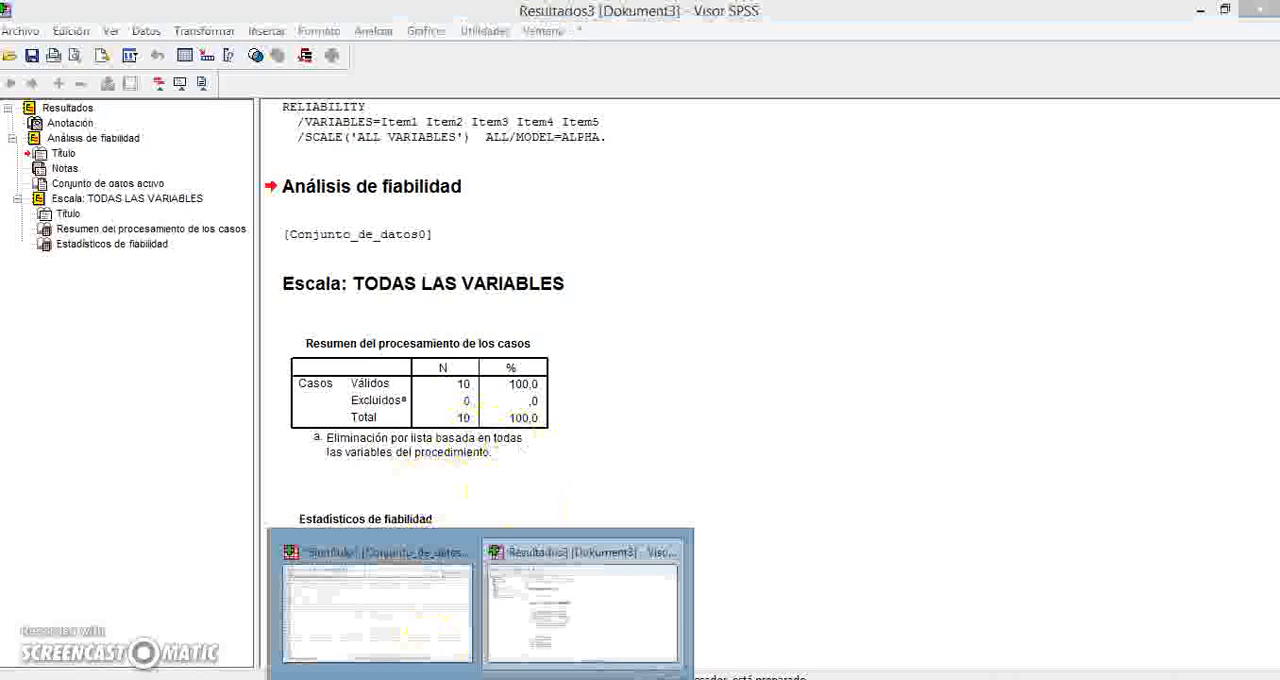
pyautogui.click(433, 636)
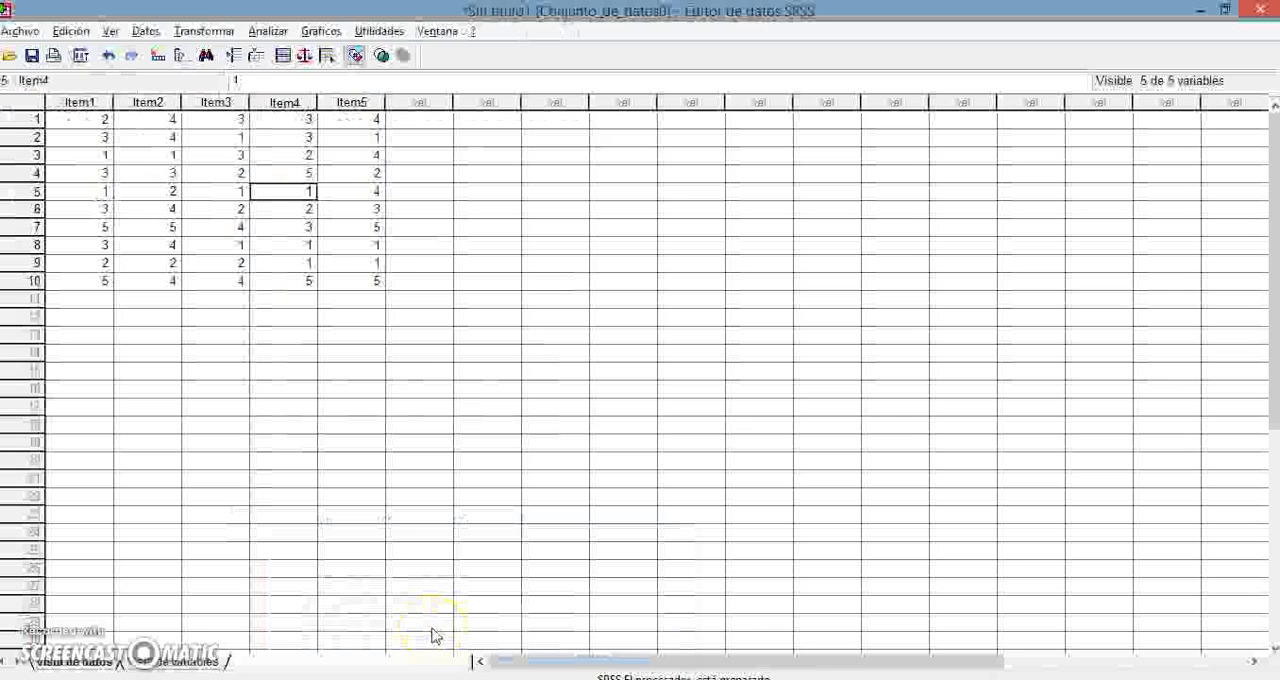
pyautogui.click(269, 33)
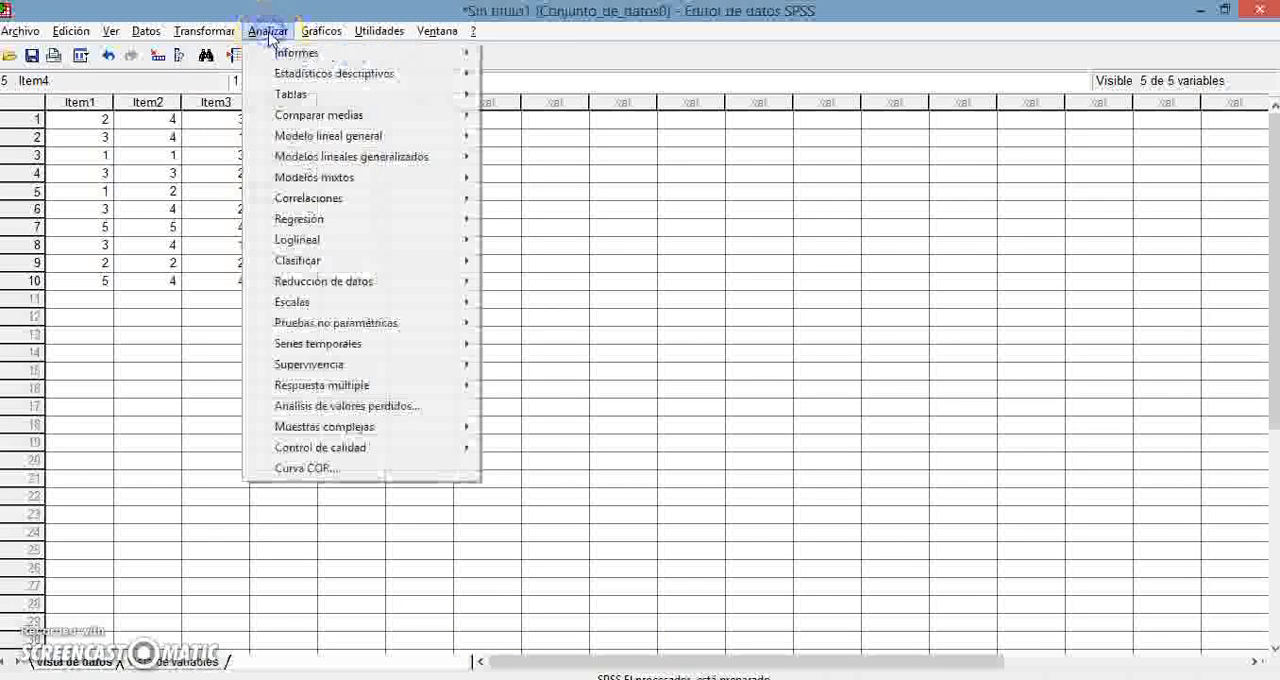
pyautogui.click(343, 262)
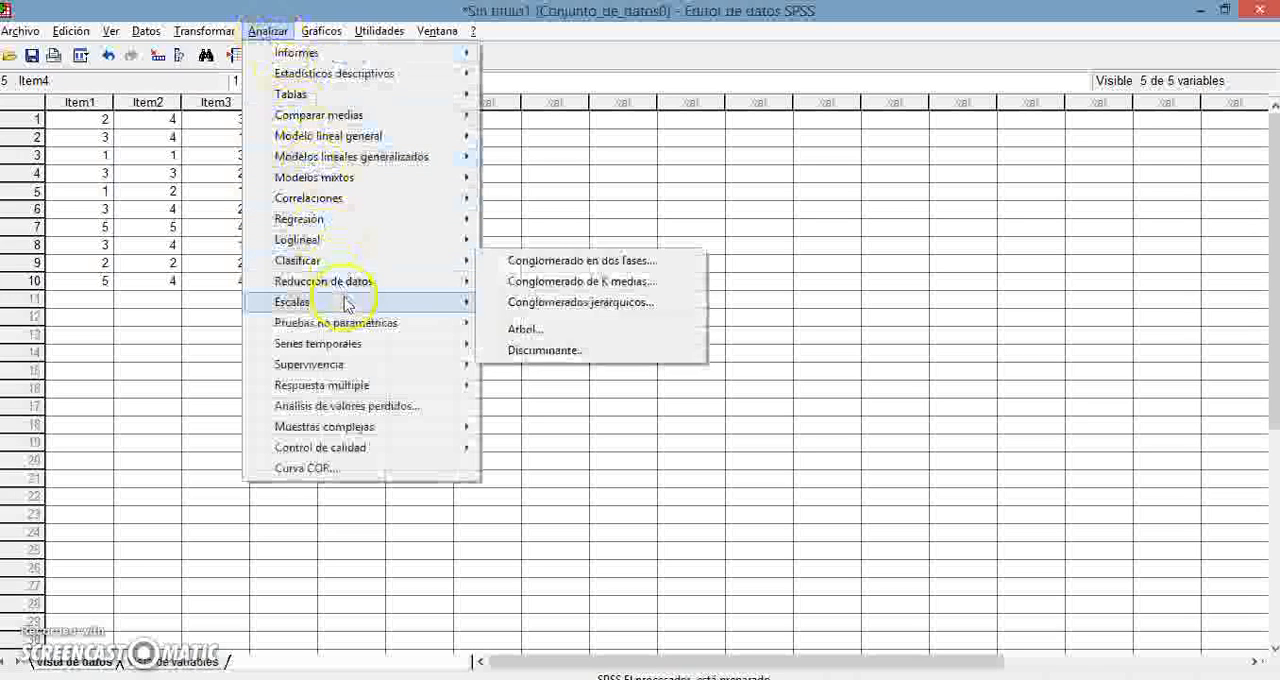
pyautogui.moveTo(388, 306)
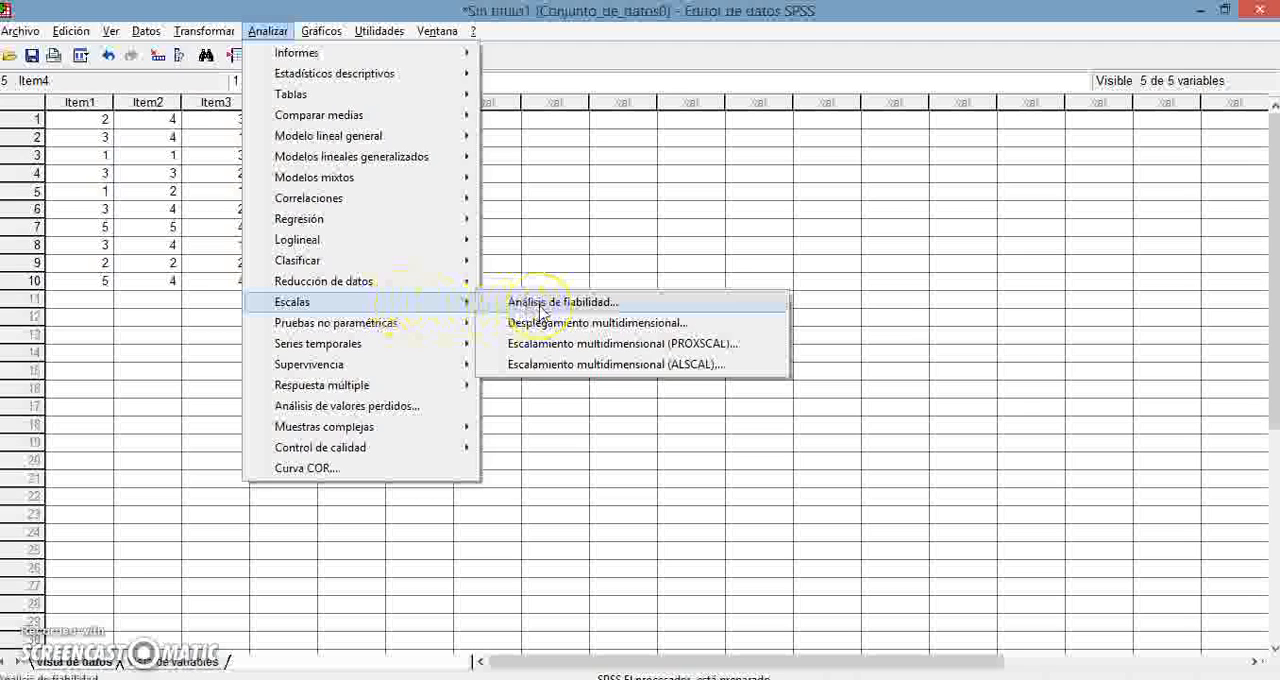
pyautogui.click(540, 305)
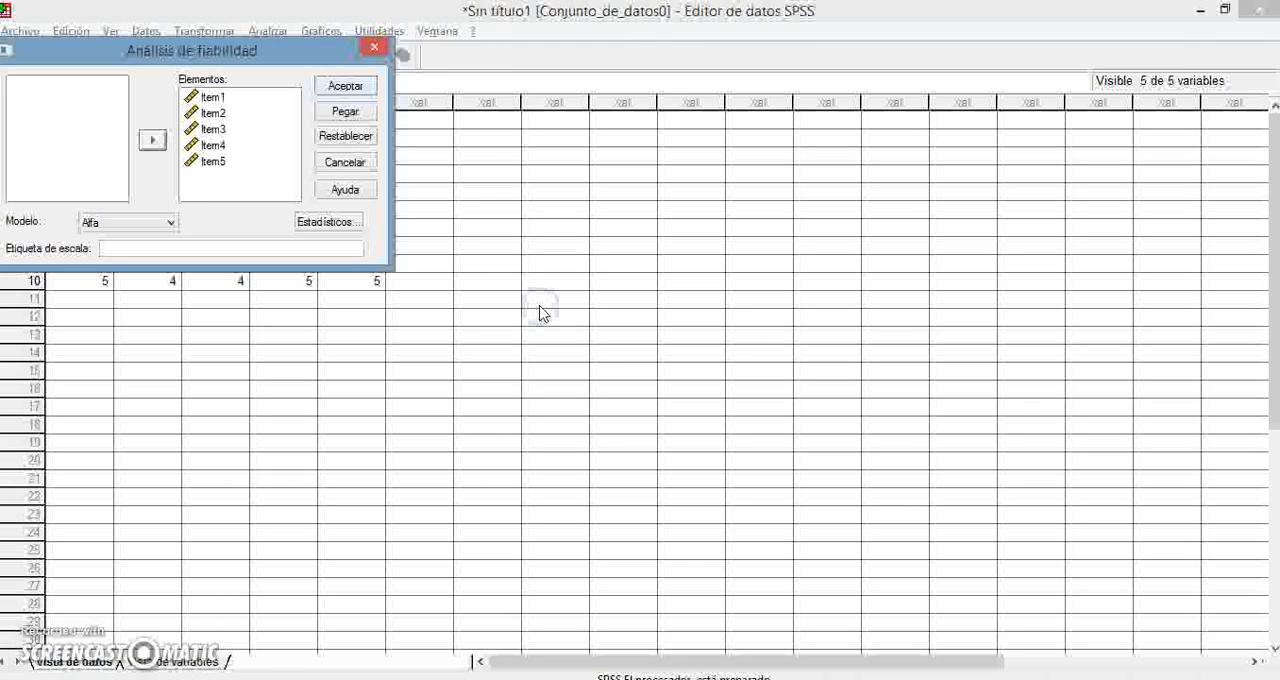
pyautogui.click(172, 224)
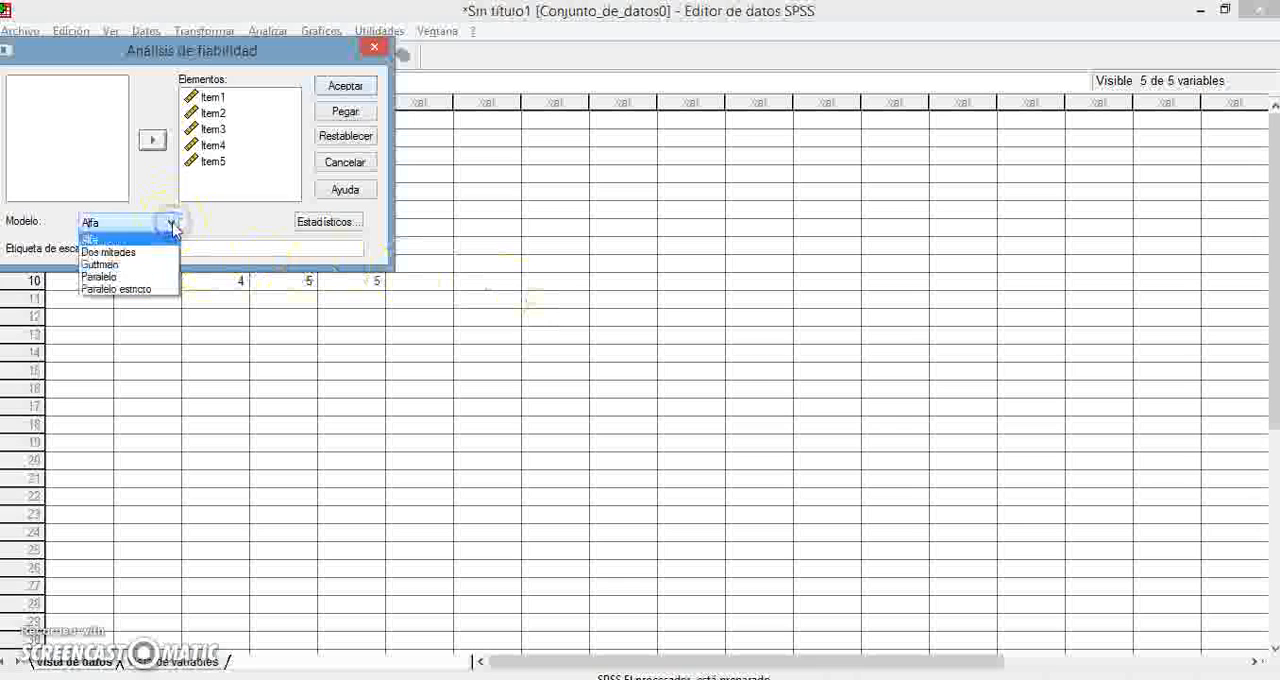
pyautogui.click(148, 254)
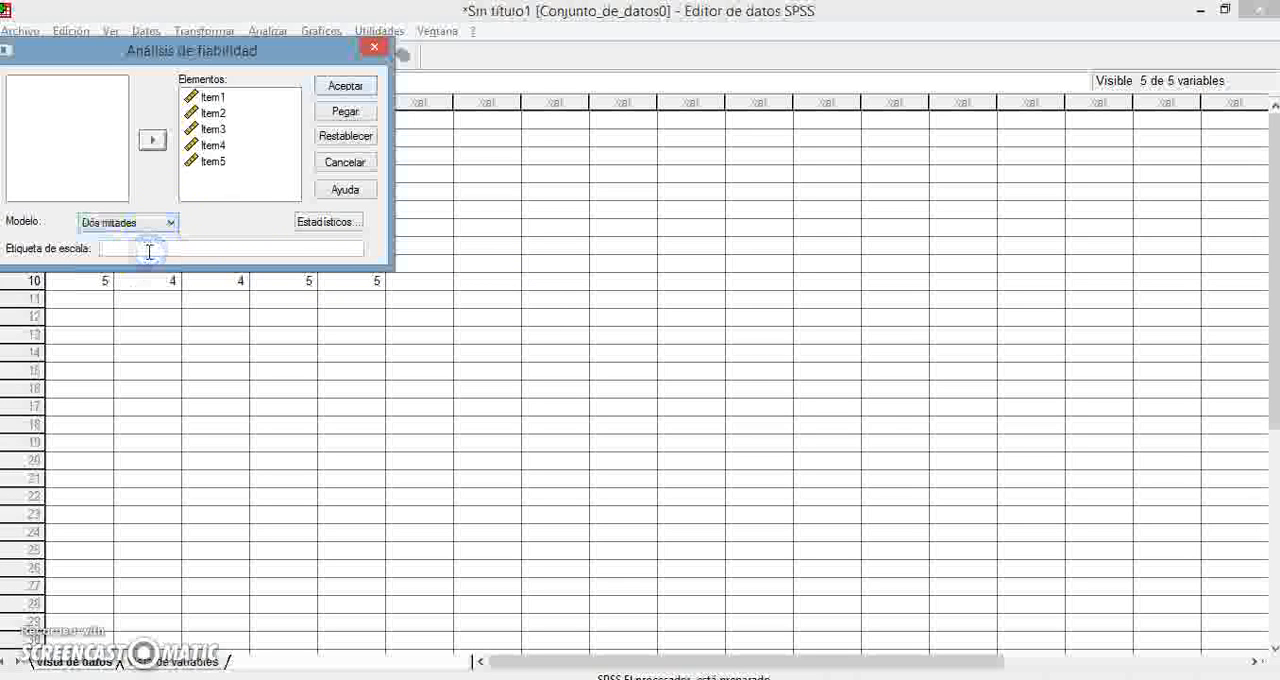
pyautogui.click(345, 88)
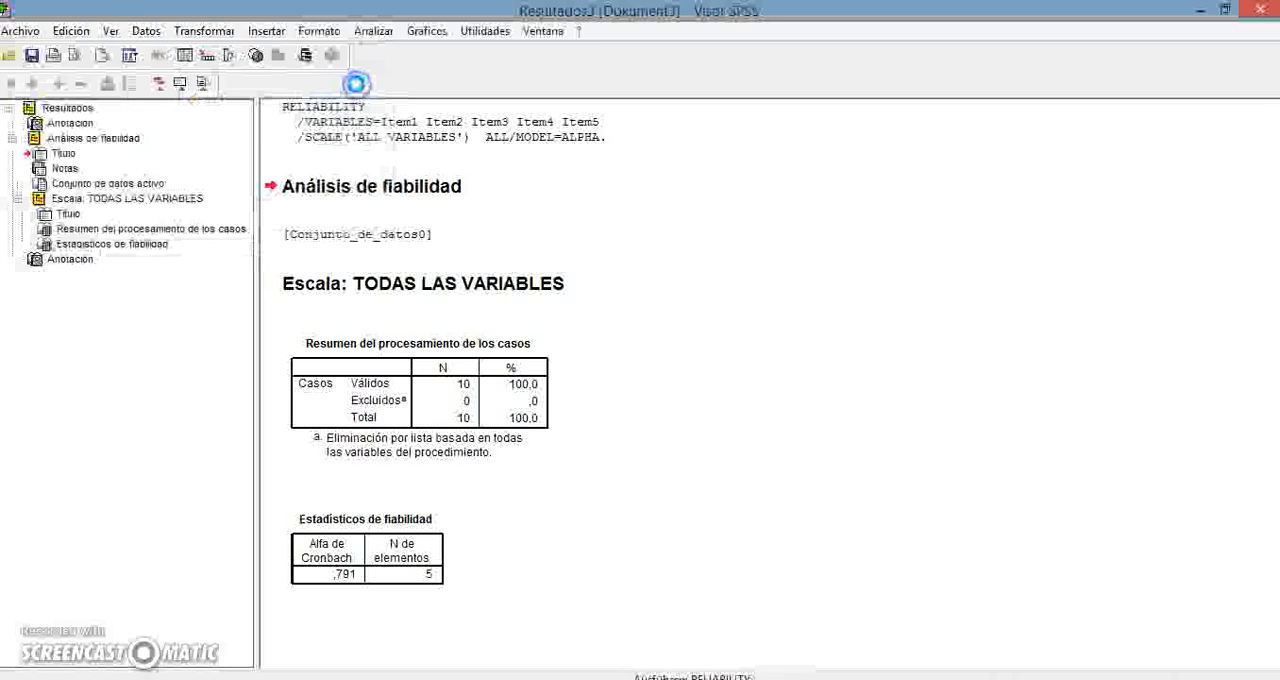